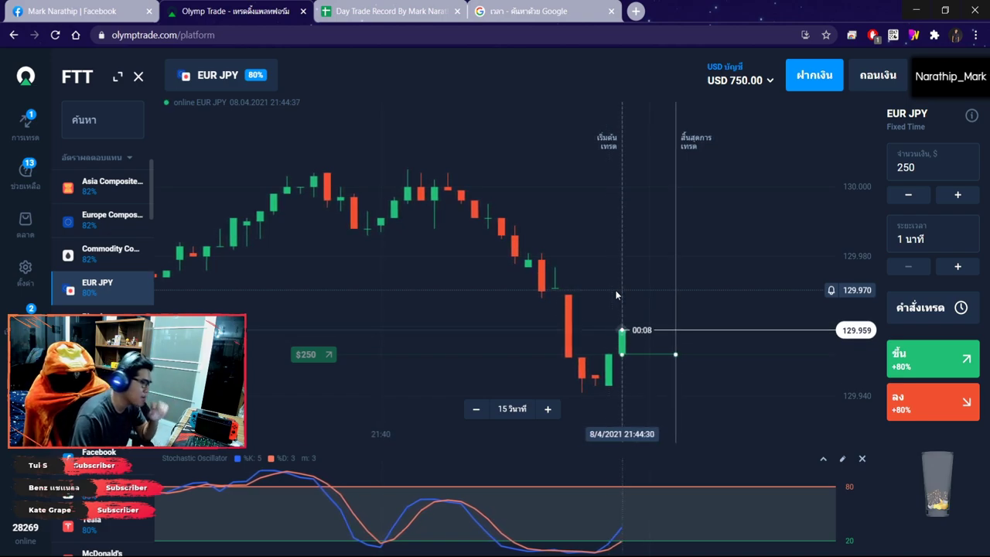
- Open the drawing overlay and sketch a freehand rising arrow beneath the EUR JPY trend, starting near 21:00, then clear it
scroll(530, 282, "down", 10)
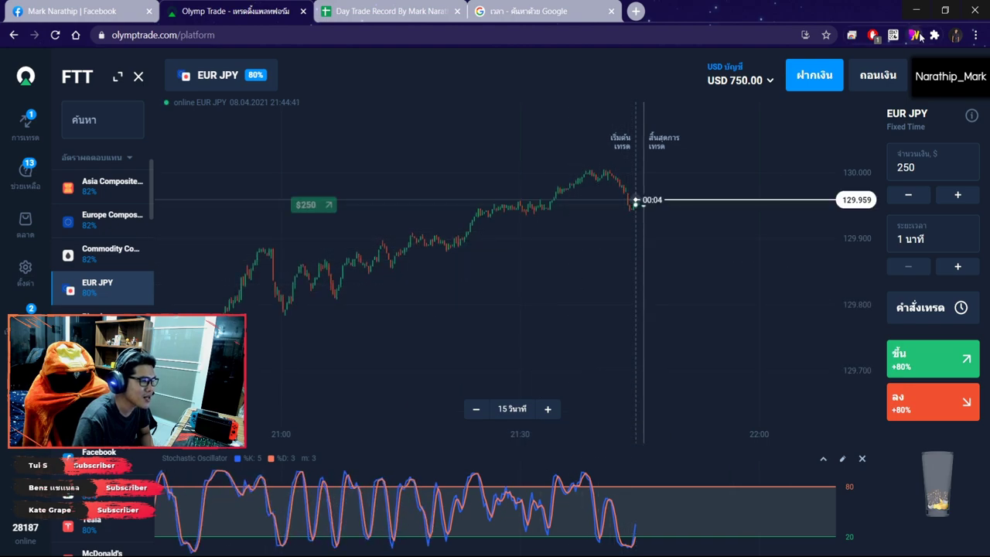
left_click(913, 34)
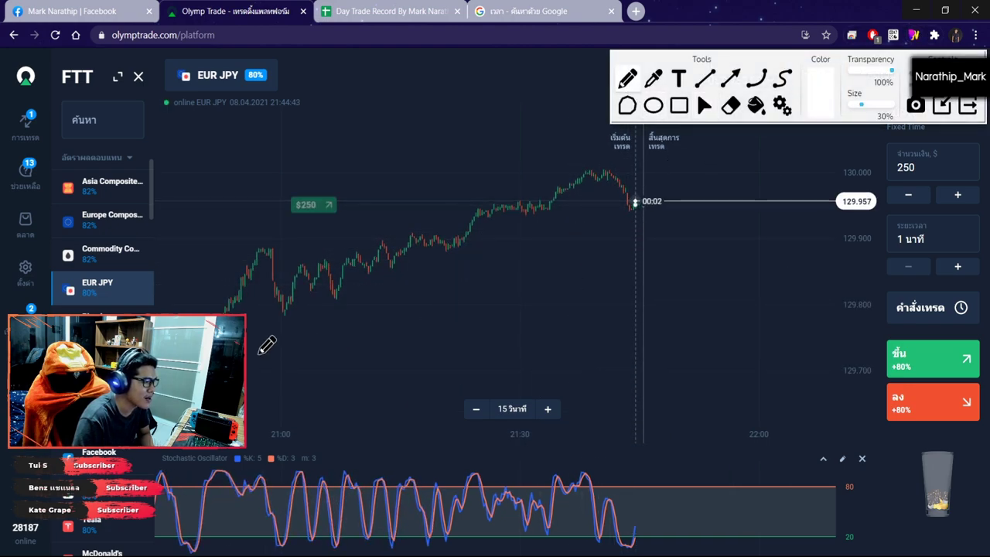
mouse_move(253, 339)
left_mouse_down()
mouse_move(699, 213)
mouse_move(654, 207)
left_mouse_up()
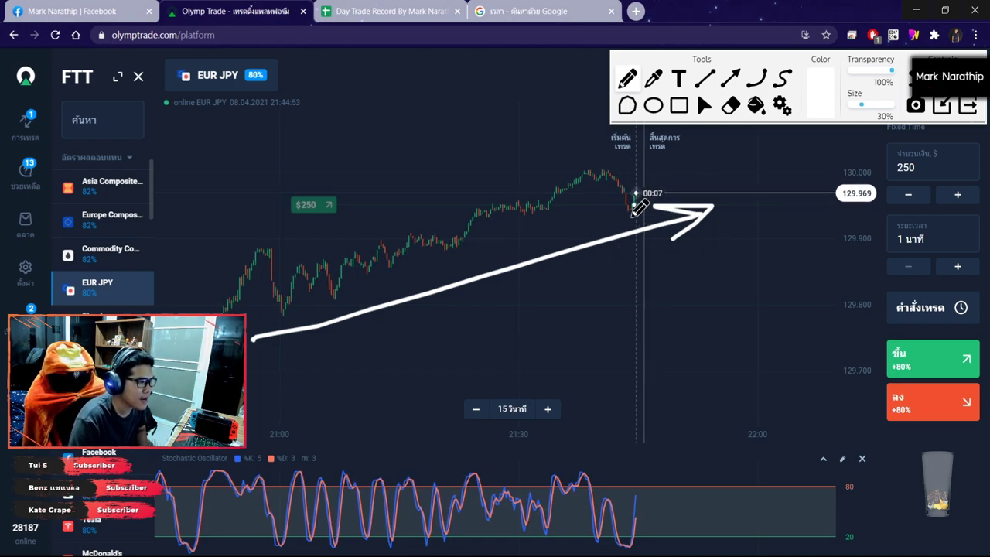
left_click(703, 105)
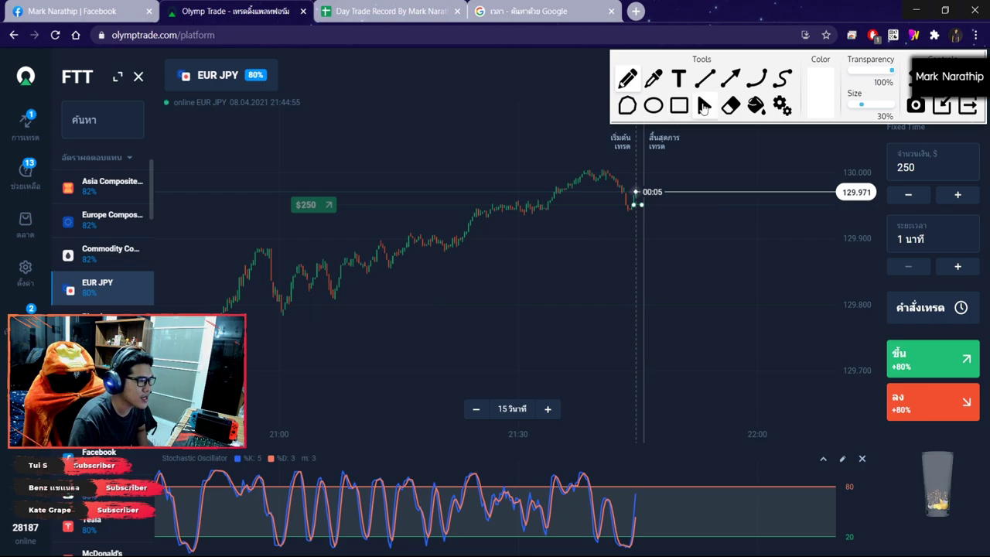
- Circle the steep price decline before 21:45 with the pencil and sketch a rising stroke from its low
scroll(626, 263, "up", 5)
left_click(626, 78)
scroll(541, 255, "down", 3)
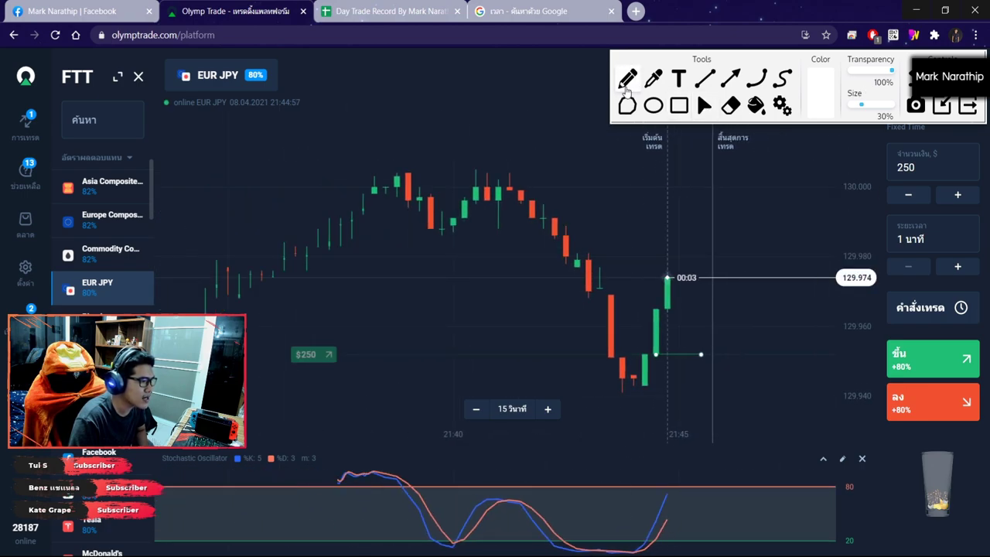
mouse_move(461, 172)
left_mouse_down()
mouse_move(641, 376)
mouse_move(542, 189)
left_mouse_up()
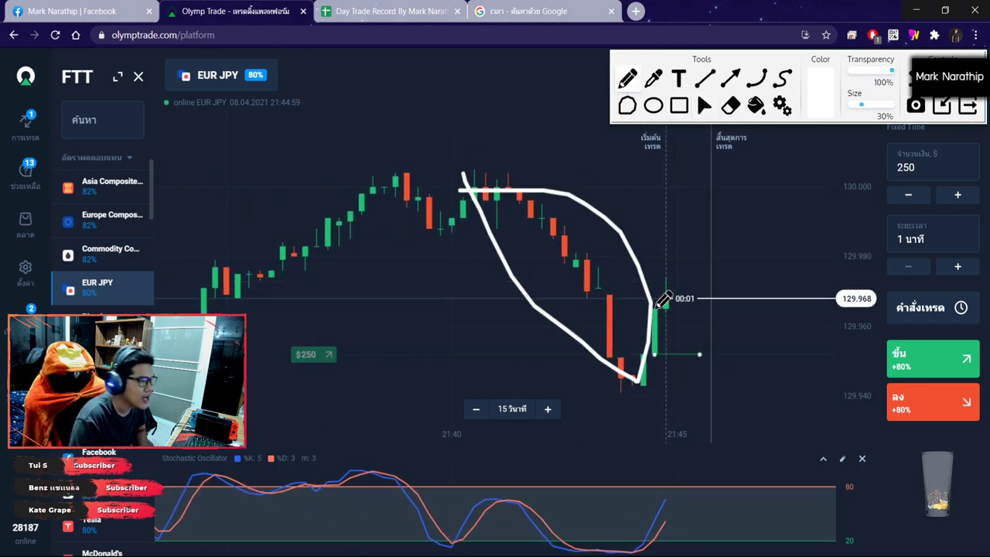
mouse_move(640, 396)
left_mouse_down()
mouse_move(848, 195)
mouse_move(829, 247)
left_mouse_up()
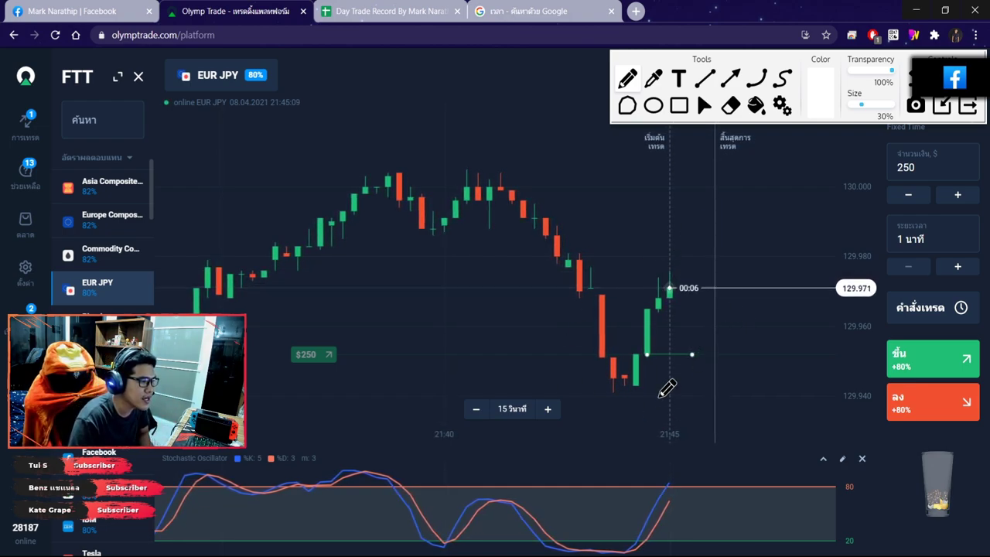
- Sketch an upward arrow for the rebound, circle the Stochastic Oscillator crossing near the 20 level, and close the drawing overlay
left_click_drag(655, 398, 765, 241)
mouse_move(723, 242)
left_mouse_down()
mouse_move(771, 232)
mouse_move(760, 267)
left_mouse_up()
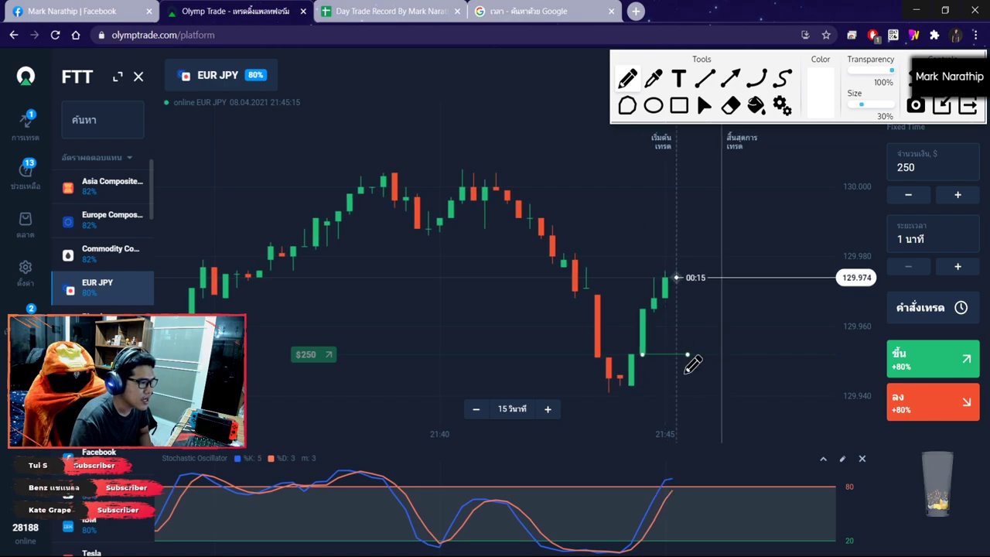
mouse_move(628, 520)
left_mouse_down()
mouse_move(617, 535)
mouse_move(619, 515)
left_mouse_up()
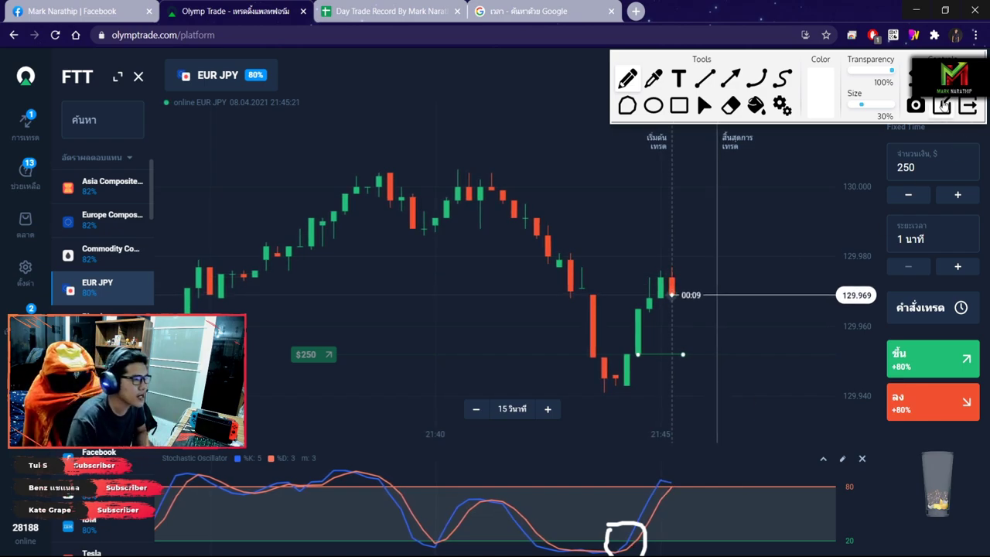
key("Escape")
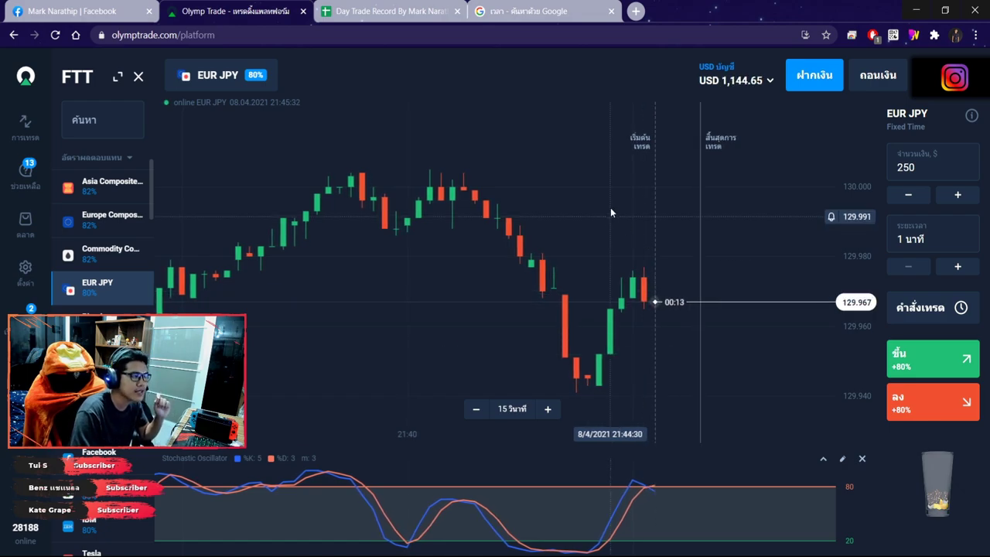
- Switch to the Day Trade Record spreadsheet and log trade 1 with a size of 250, result ชนะ and profit of 80%
left_click(391, 11)
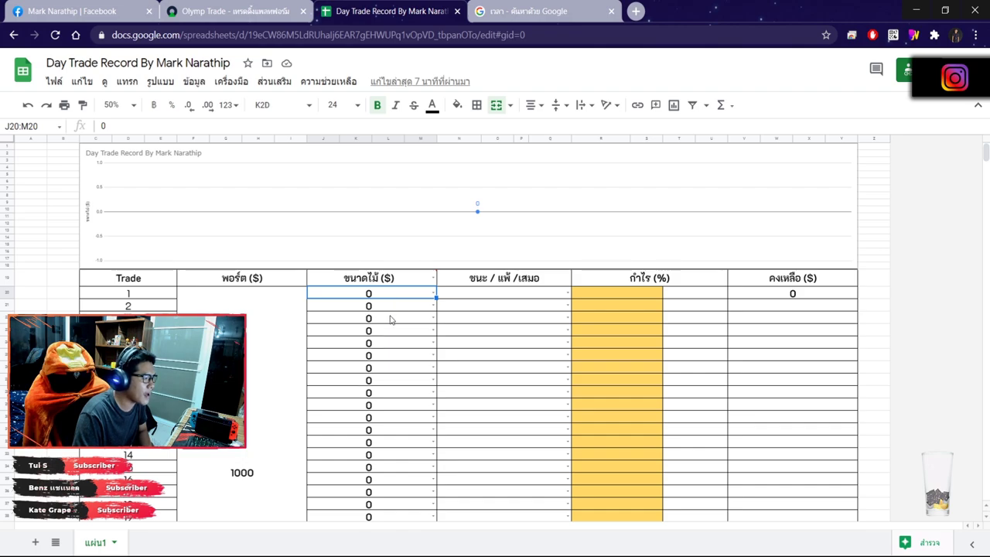
type("250")
key("Return")
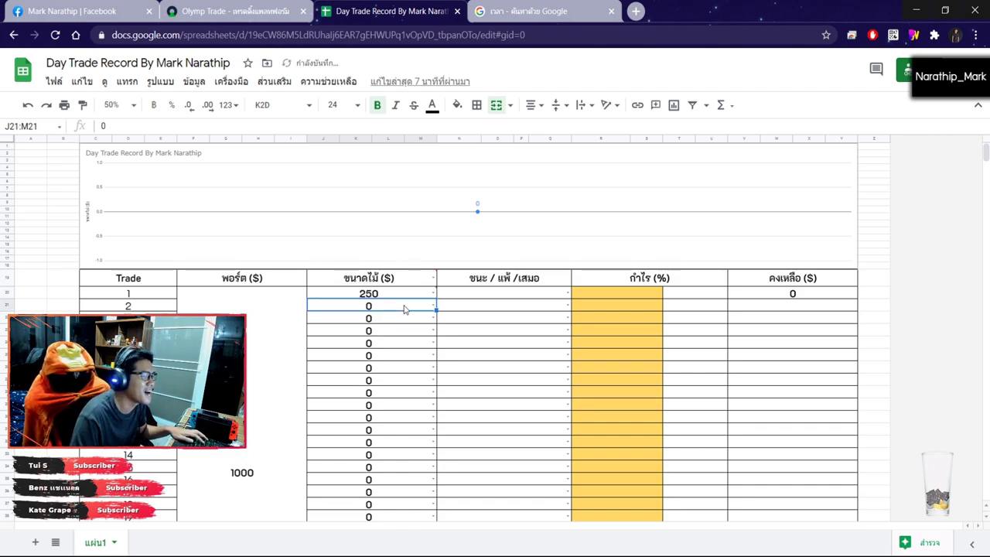
left_click(568, 293)
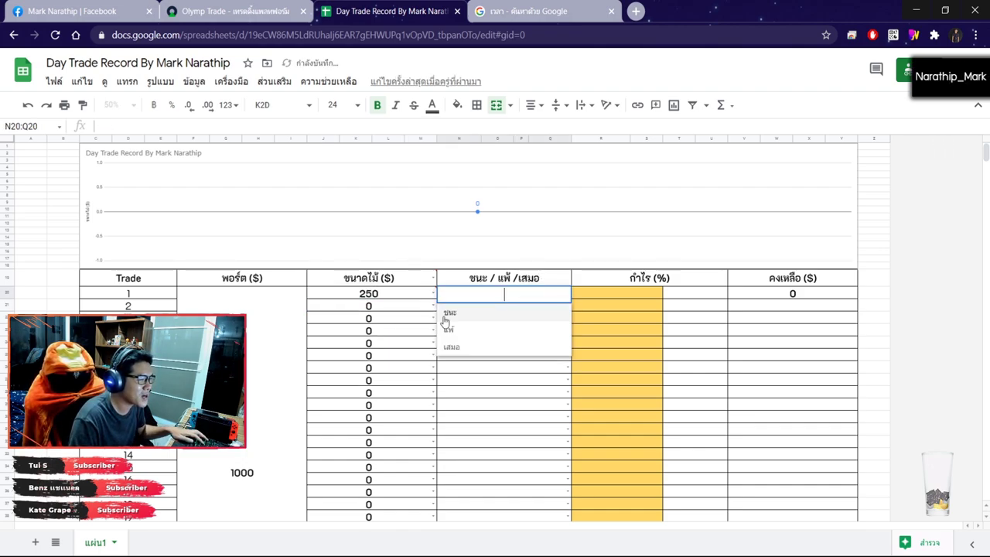
left_click(454, 311)
left_click(622, 296)
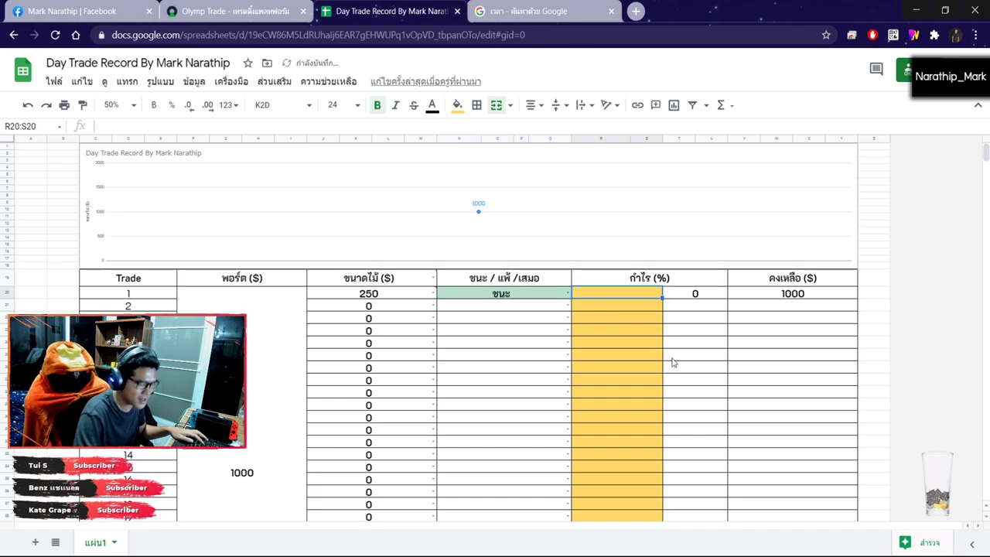
type("80")
key("Return")
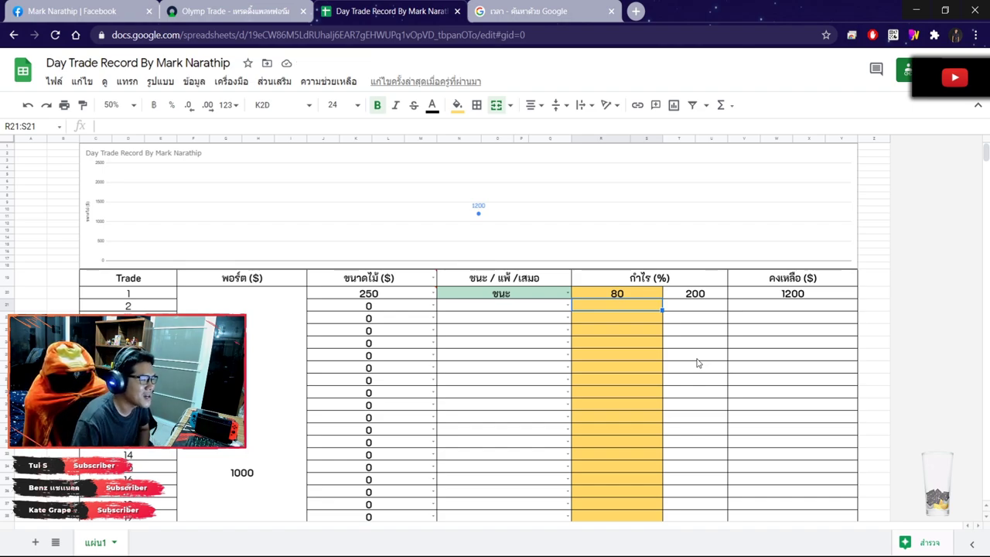
- Compare the account balance on Olymp Trade with the total profit in the spreadsheet's ทั้งหมด summary row
left_click(648, 337)
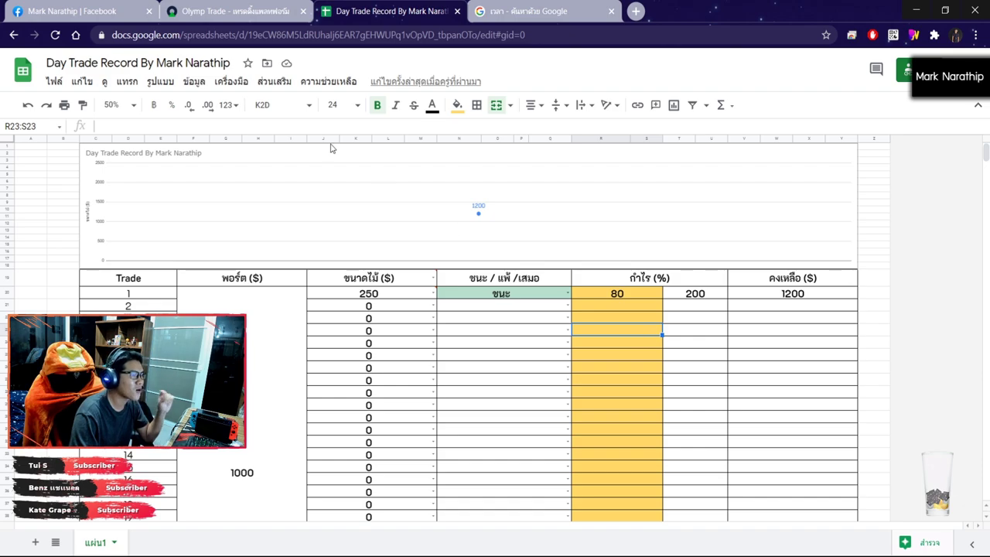
left_click(232, 11)
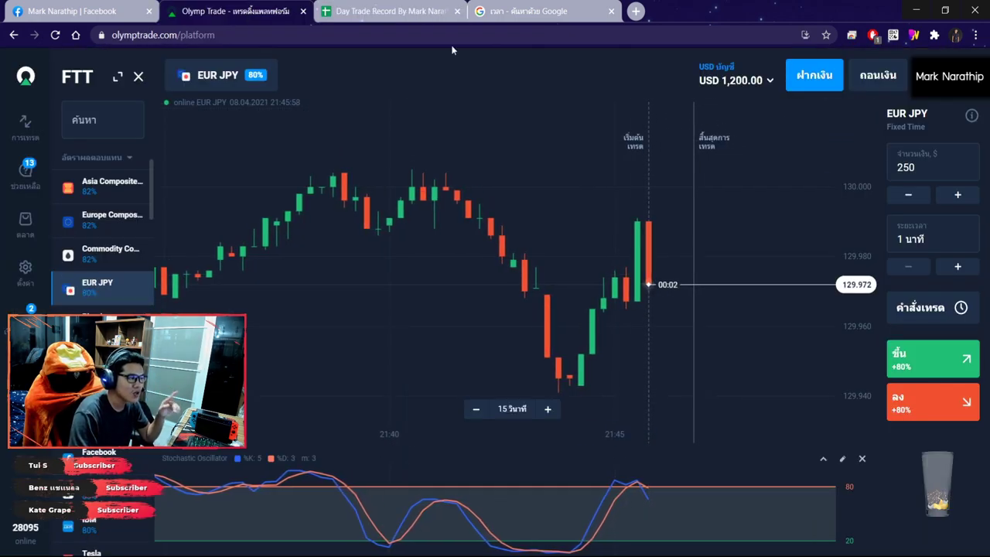
left_click(390, 11)
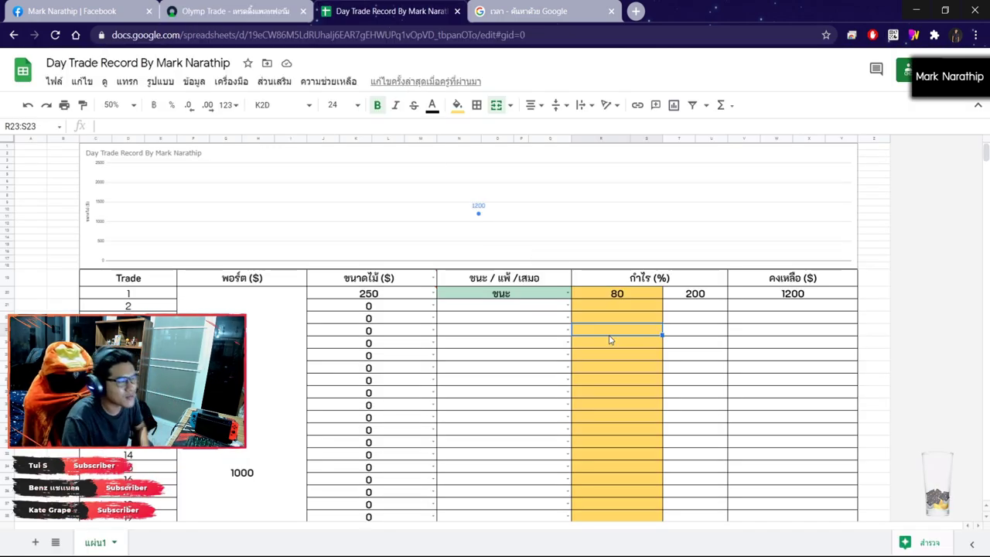
scroll(627, 334, "down", 4)
left_click(655, 378)
scroll(663, 344, "down", 1)
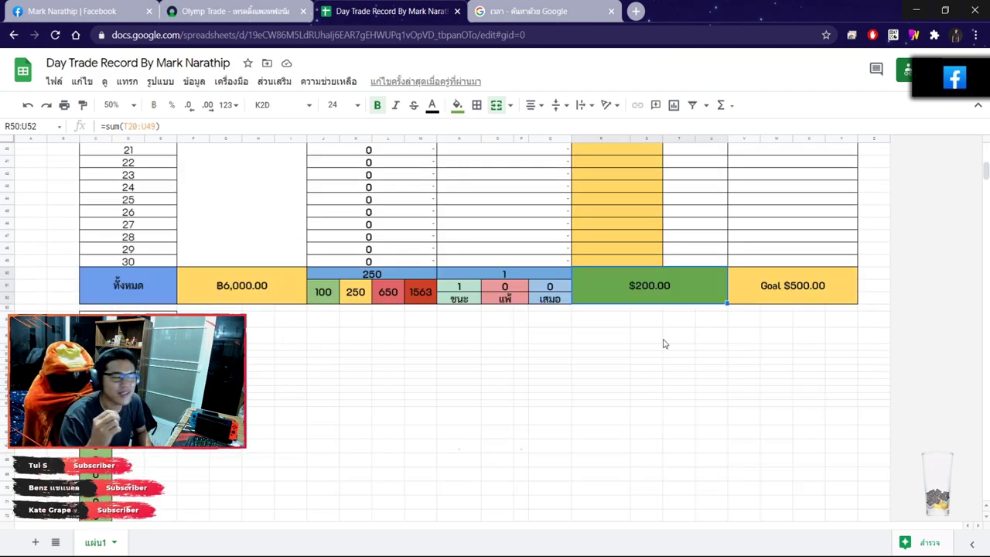
scroll(663, 345, "down", 1)
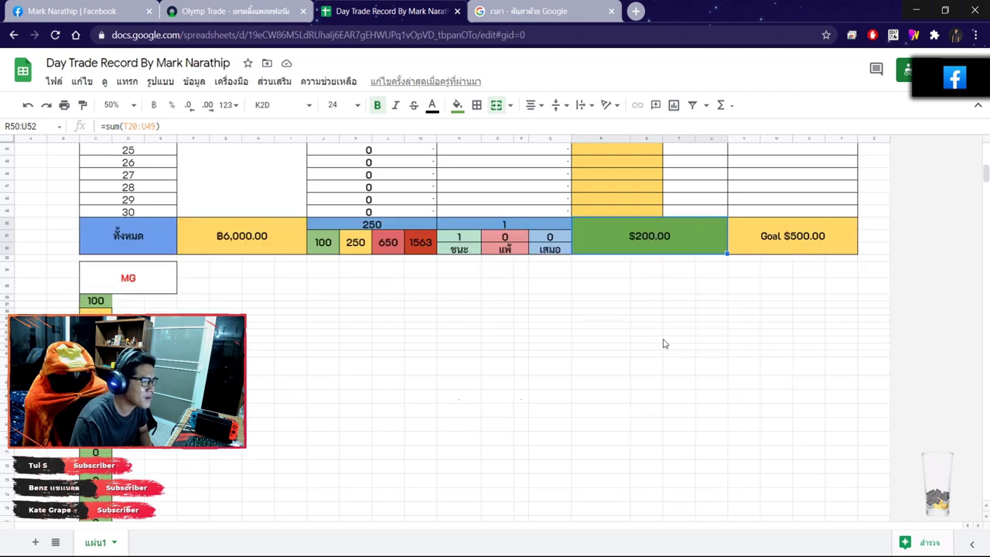
scroll(657, 356, "up", 10)
- Examine the trade 1 result, the profit total against the goal, and the 30-times profit projection in the summary row
left_click(532, 286)
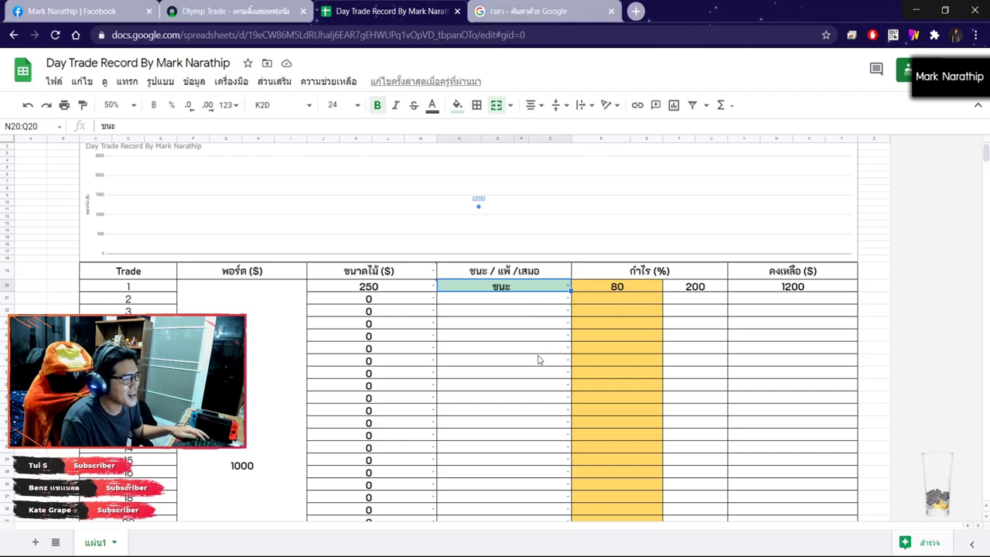
left_click(523, 336)
scroll(521, 331, "down", 3)
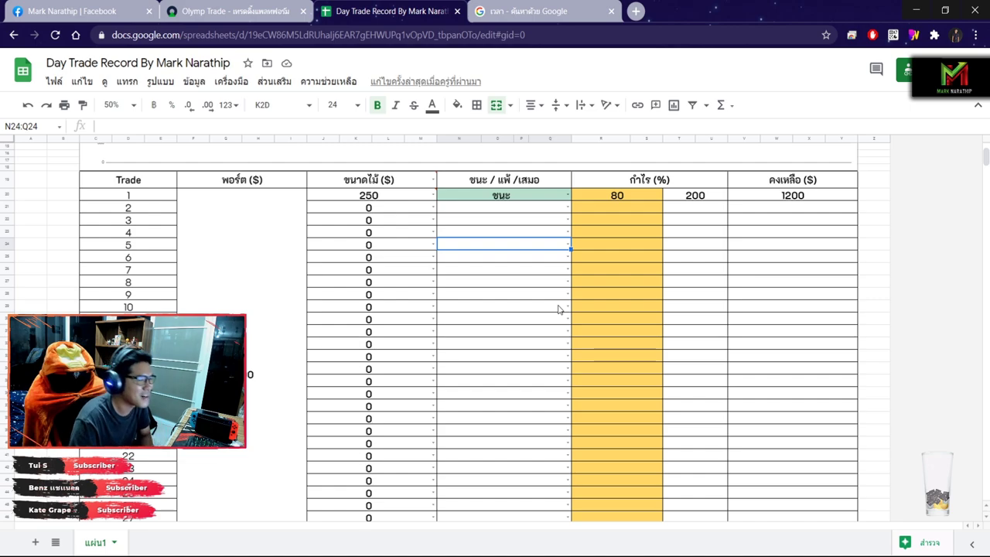
scroll(547, 271, "down", 5)
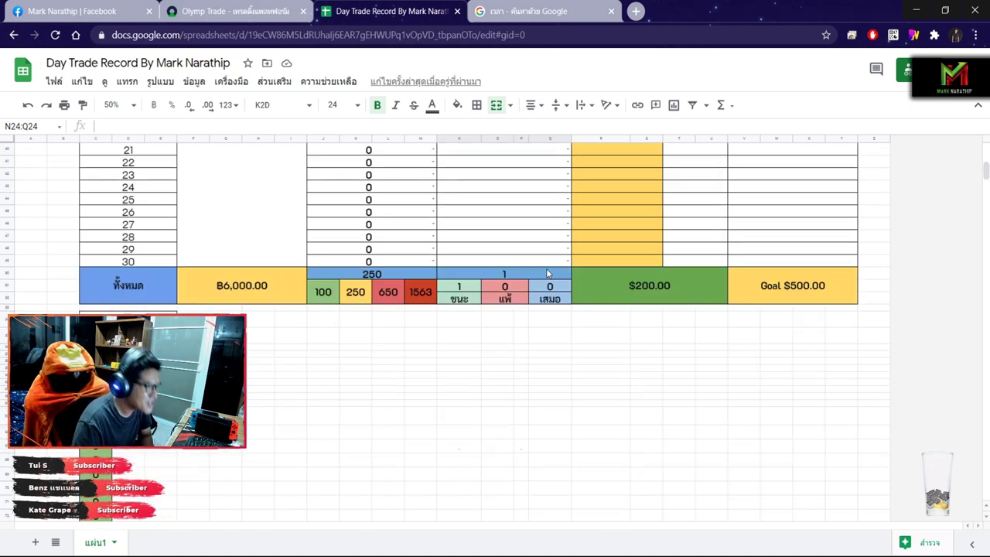
left_click(619, 235)
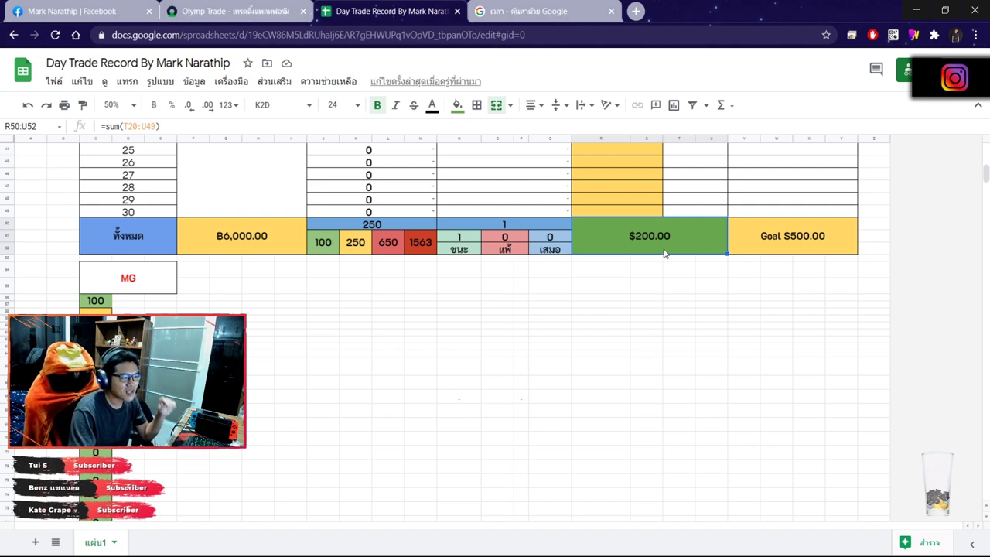
left_click(272, 241)
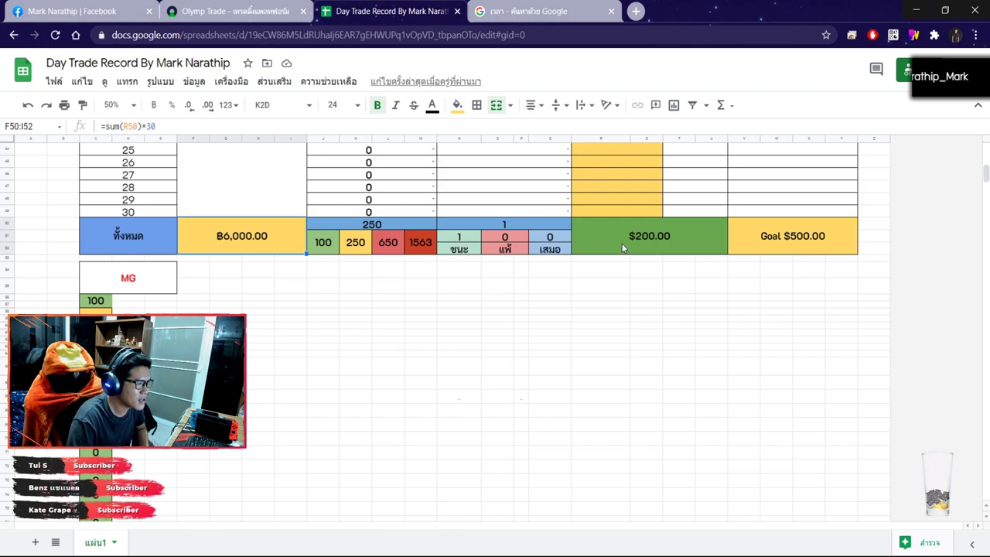
scroll(610, 307, "up", 10)
scroll(701, 315, "down", 10)
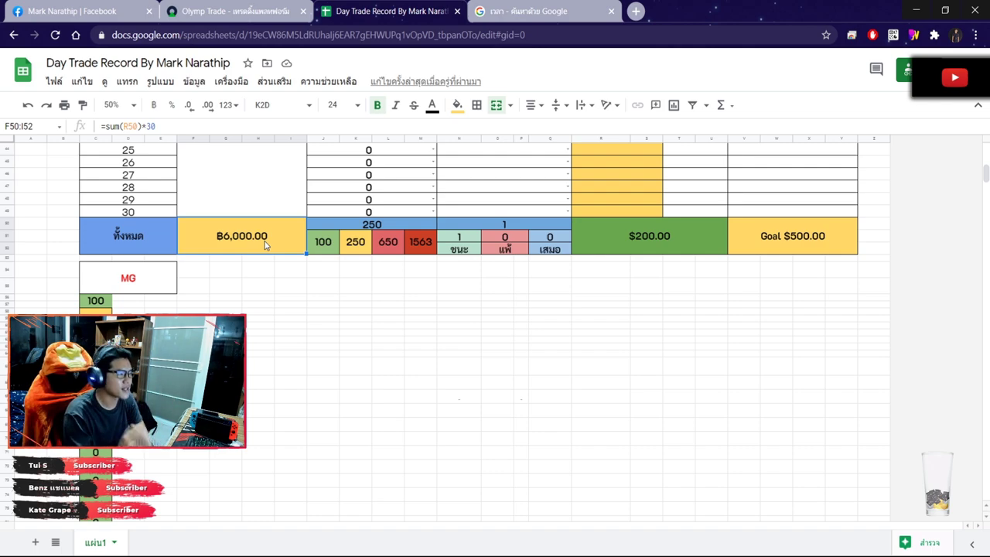
- Switch to the Google results for เวลา, reload them and check the current time
left_click(552, 16)
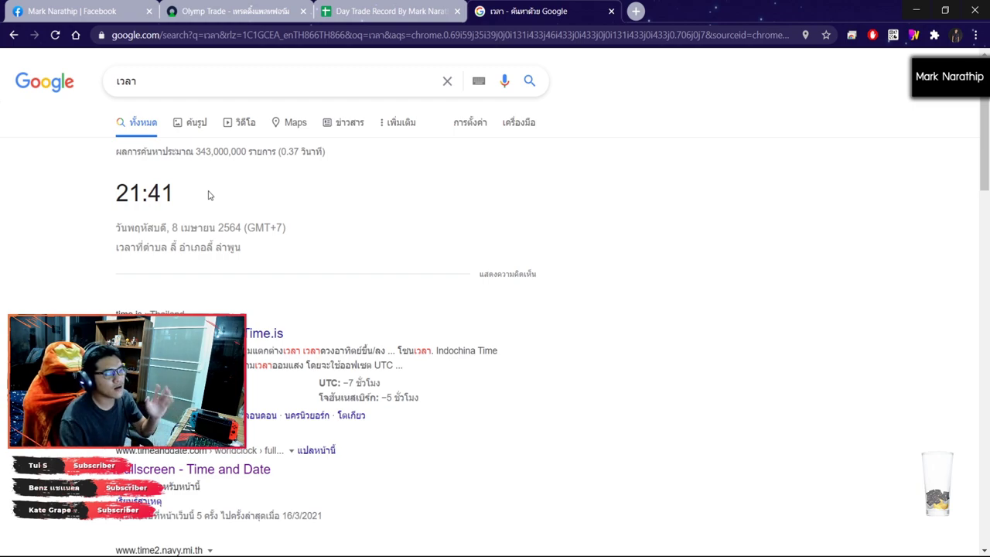
left_click_drag(207, 196, 102, 199)
left_click(248, 216)
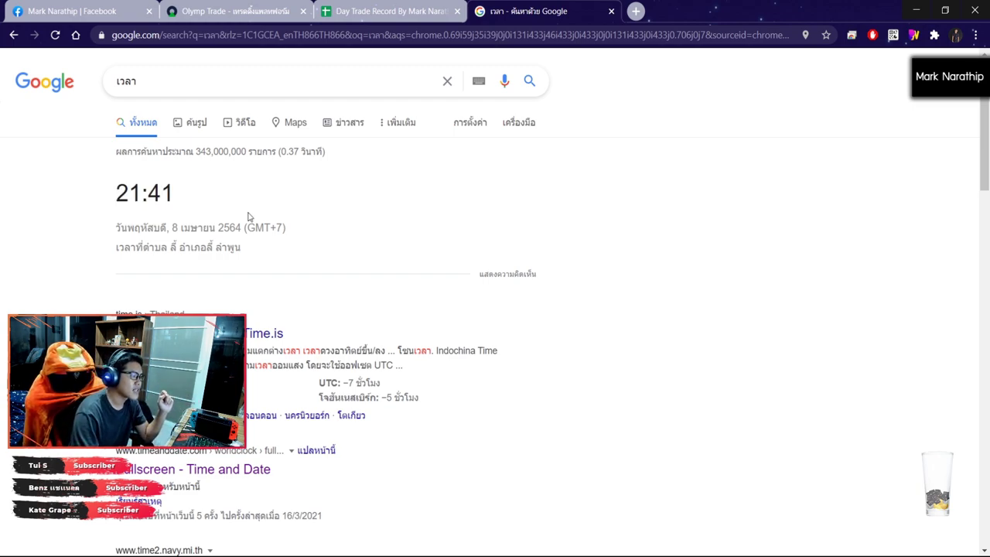
left_click(672, 40)
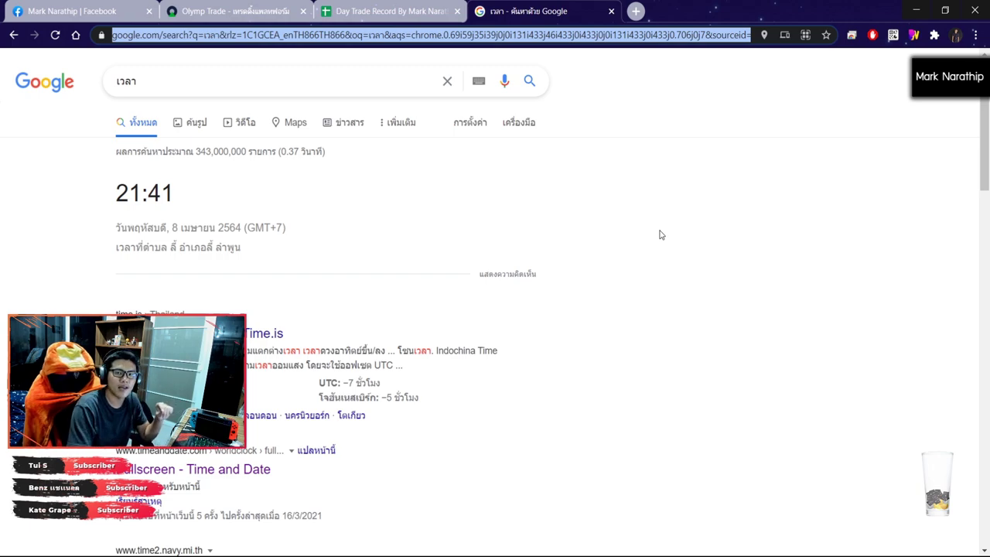
key("Return")
left_click(654, 40)
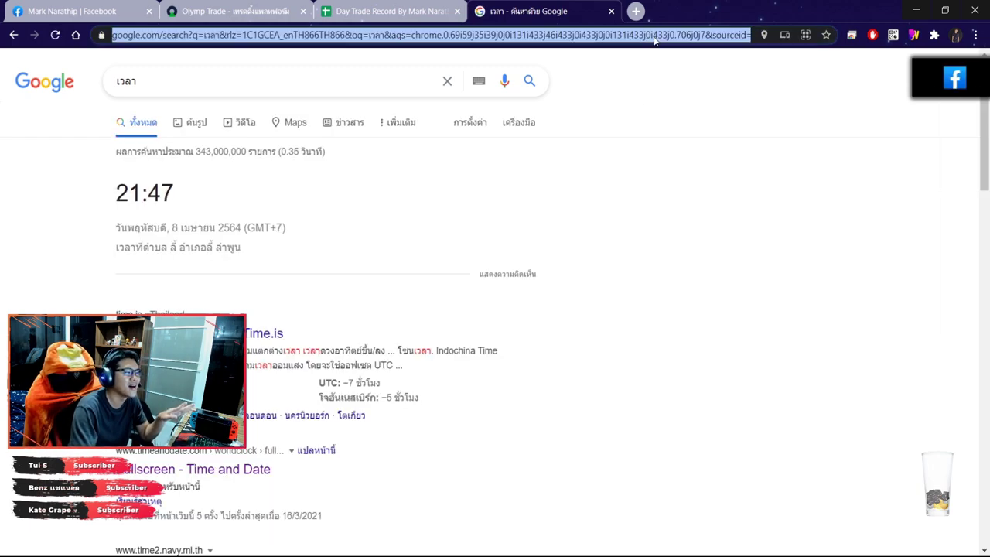
key("Return")
left_click_drag(207, 203, 60, 207)
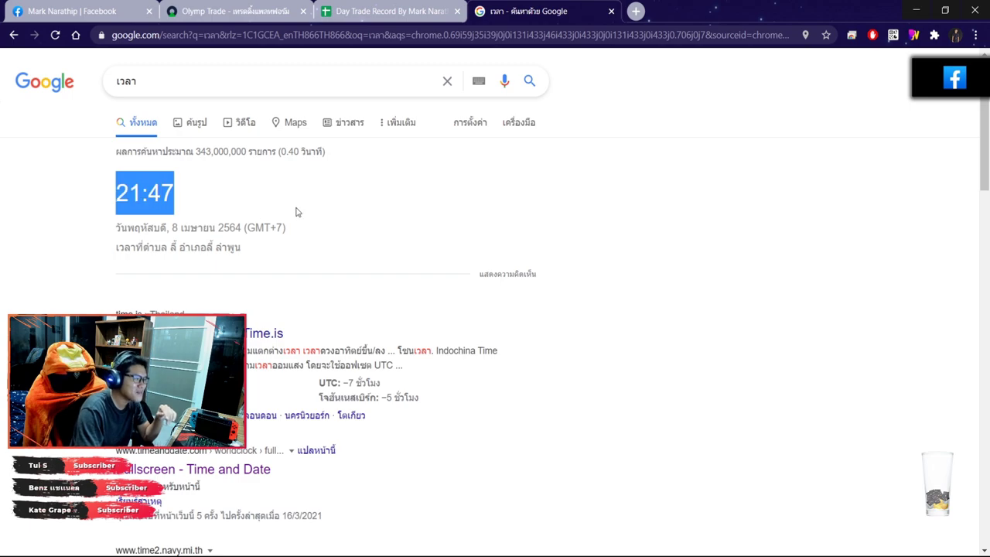
left_click(296, 211)
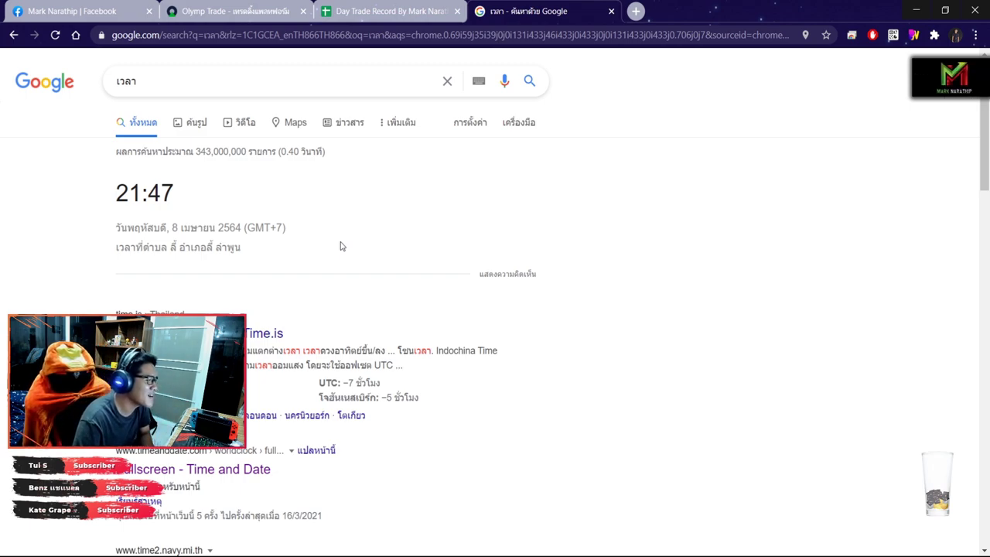
left_click_drag(227, 222, 291, 206)
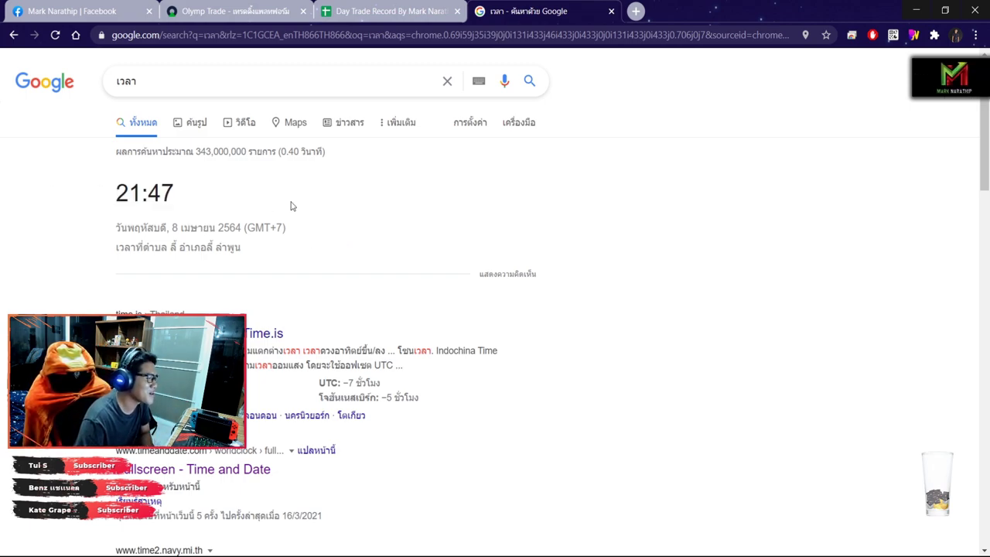
- Review the trade 1 entry in the Day Trade Record spreadsheet and return to the Olymp Trade chart
left_click(346, 18)
scroll(494, 309, "up", 10)
left_click(525, 322)
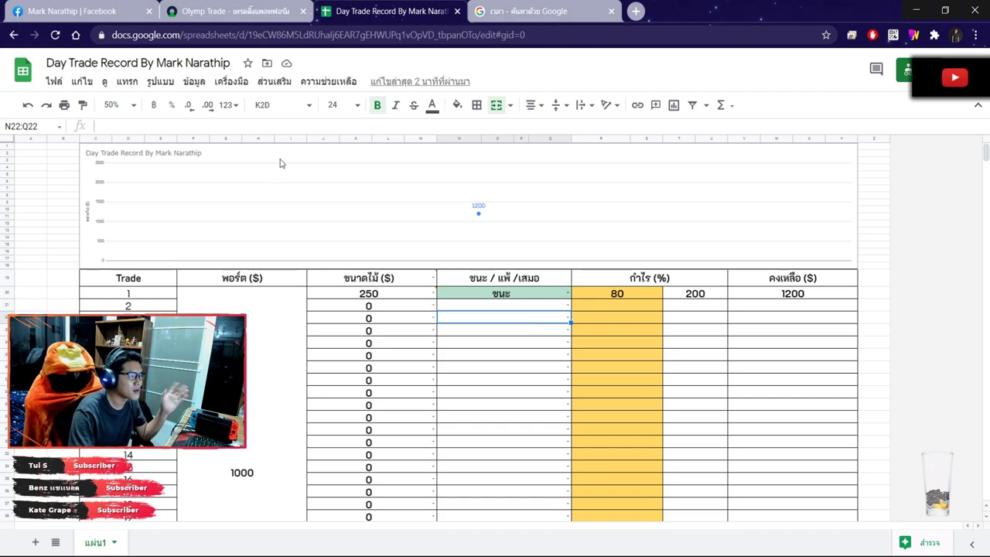
left_click(227, 11)
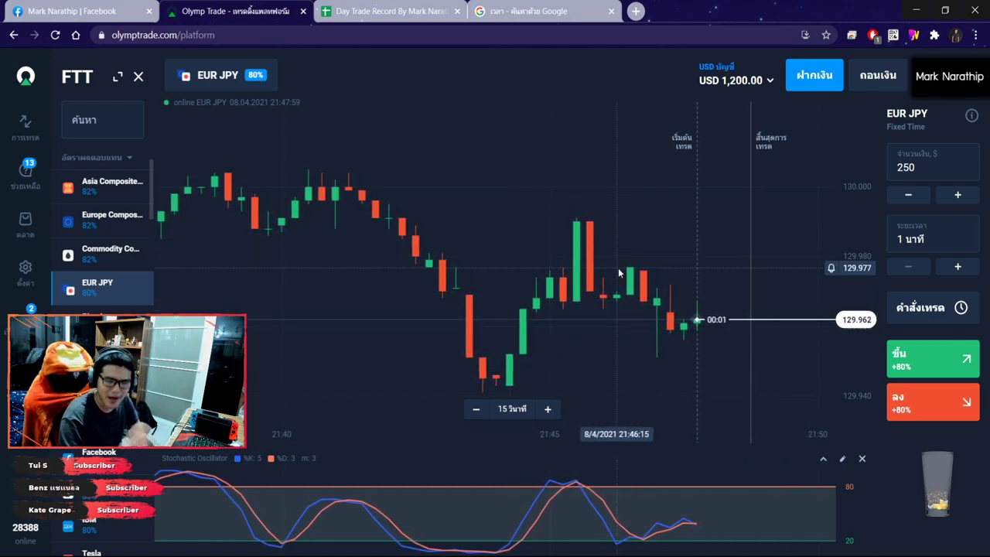
- Examine the EUR JPY chart's wider price history, and compare the Commodity, Europe and Asia Composite Index charts
scroll(582, 278, "down", 8)
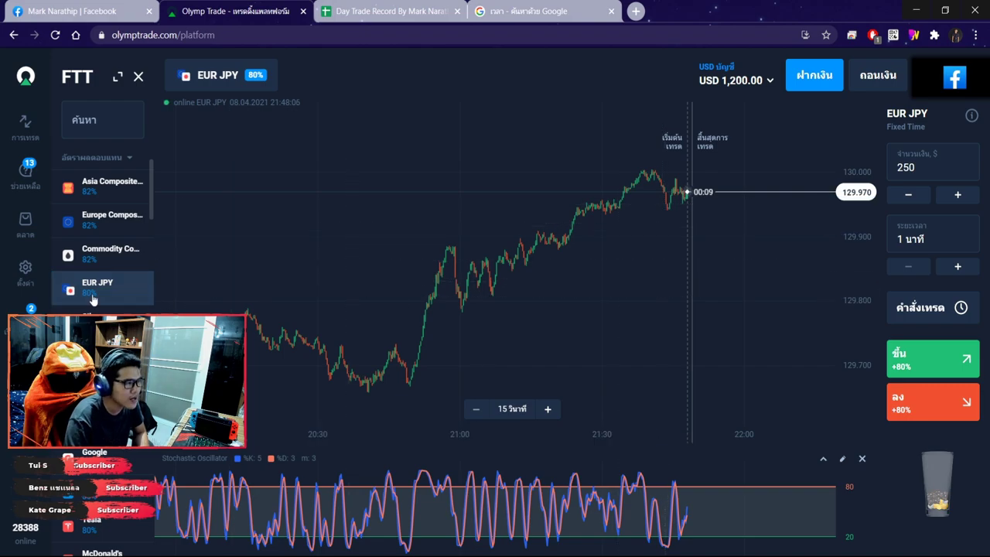
left_click(114, 257)
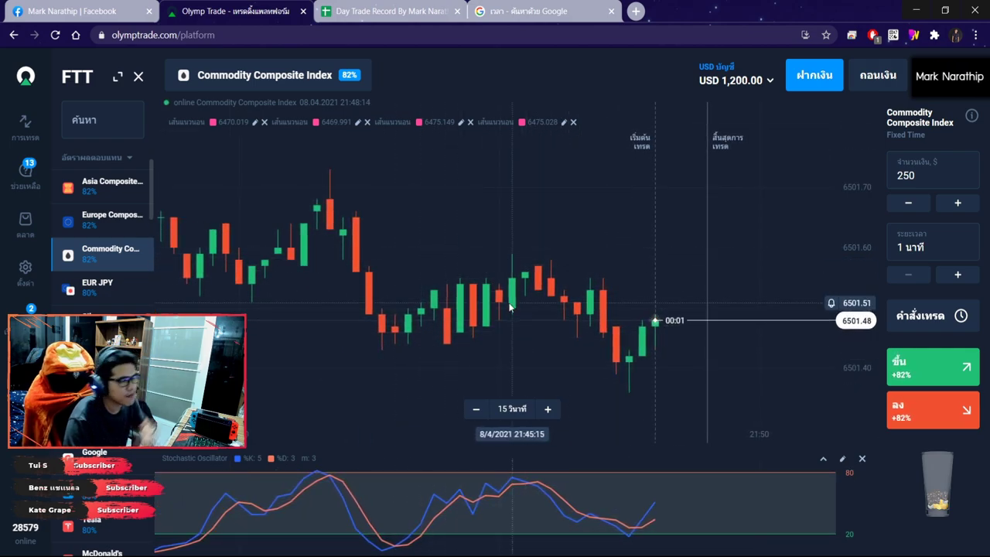
left_click(135, 216)
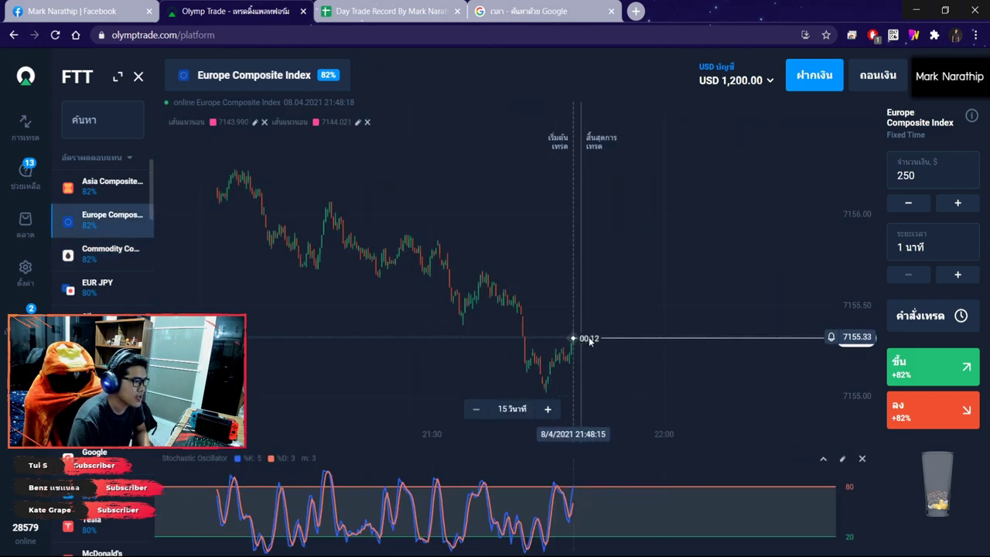
left_click(116, 189)
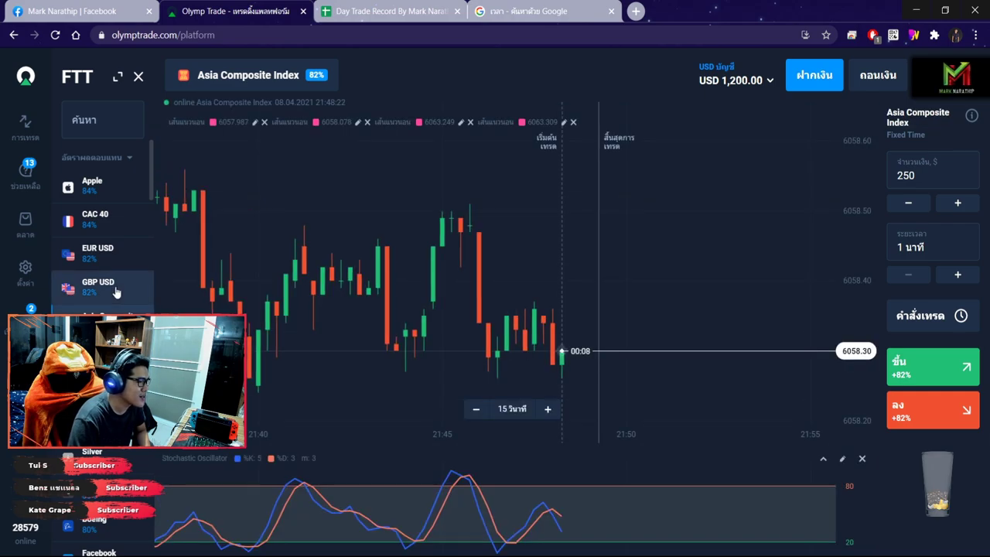
- View the GBP USD chart, and inspect the earlier price movement on the EUR USD chart
left_click(114, 287)
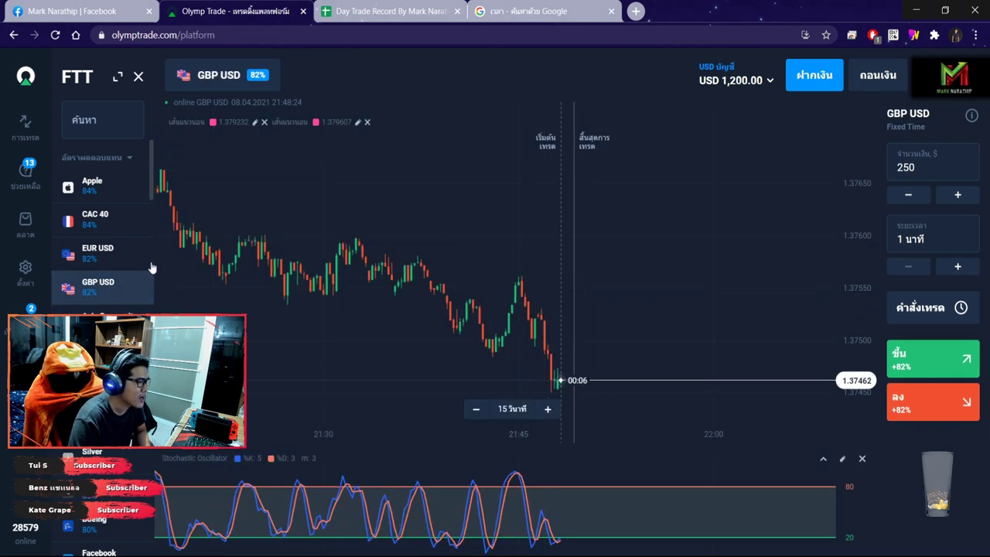
left_click(110, 246)
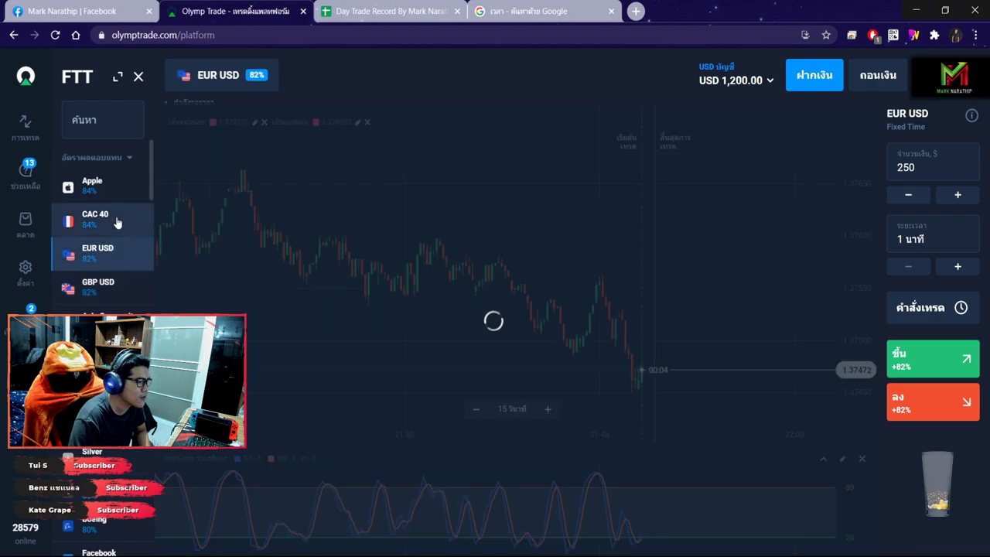
left_click_drag(375, 239, 568, 236)
scroll(588, 228, "up", 2)
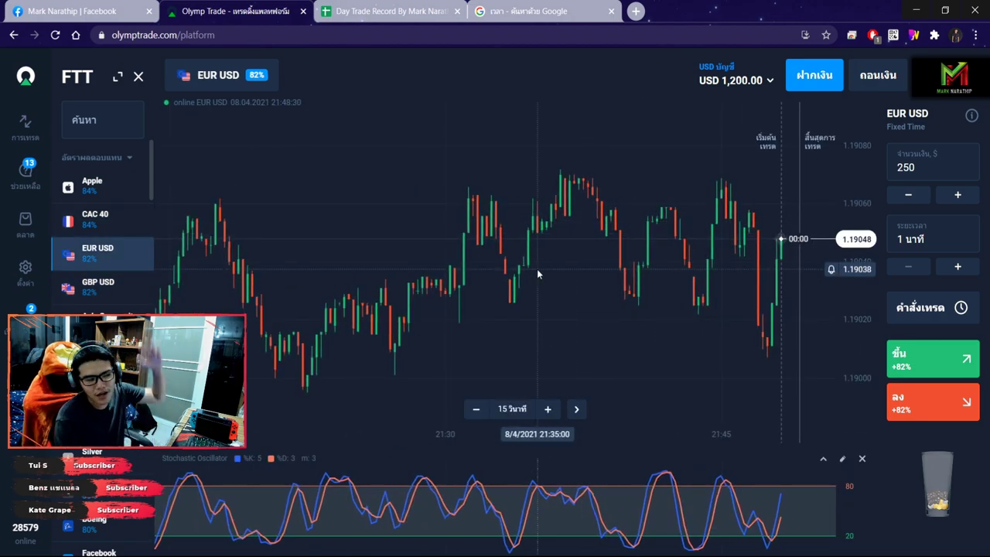
- Inspect the recent price movement on the CAC 40 chart and open the Apple chart
left_click(120, 236)
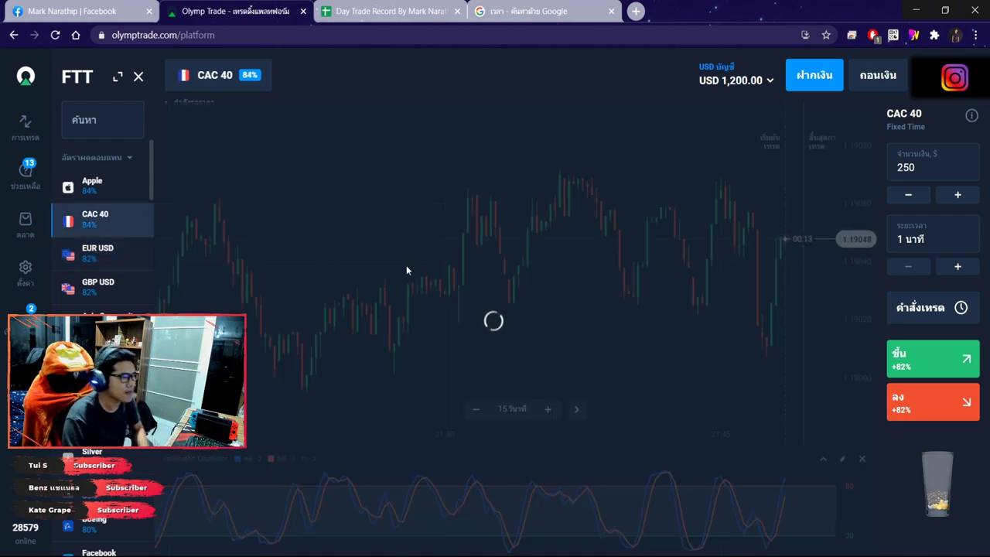
scroll(611, 266, "up", 2)
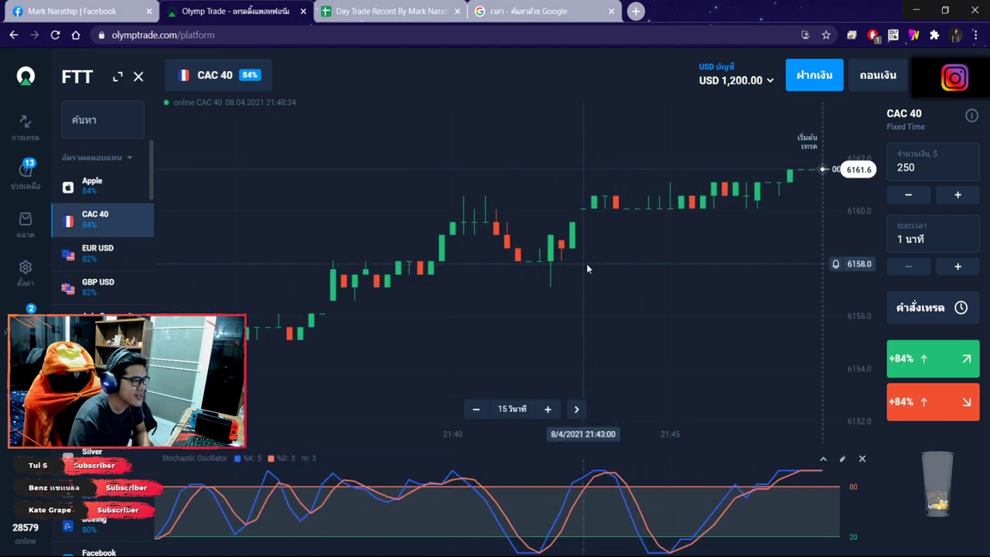
left_click_drag(624, 215, 487, 255)
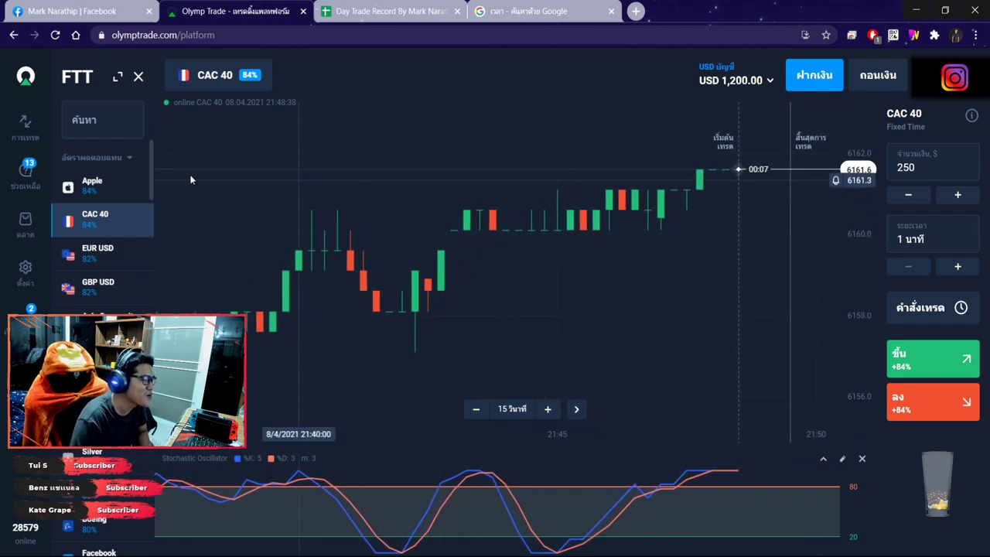
left_click(116, 186)
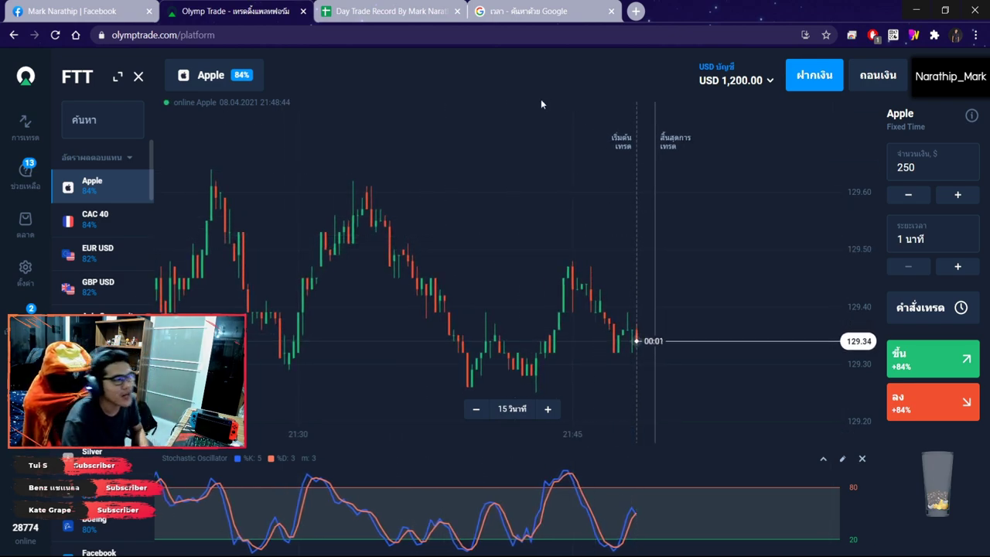
- Switch to the Day Trade Record spreadsheet and review the trade 1 result and the empty rows below it
left_click(401, 21)
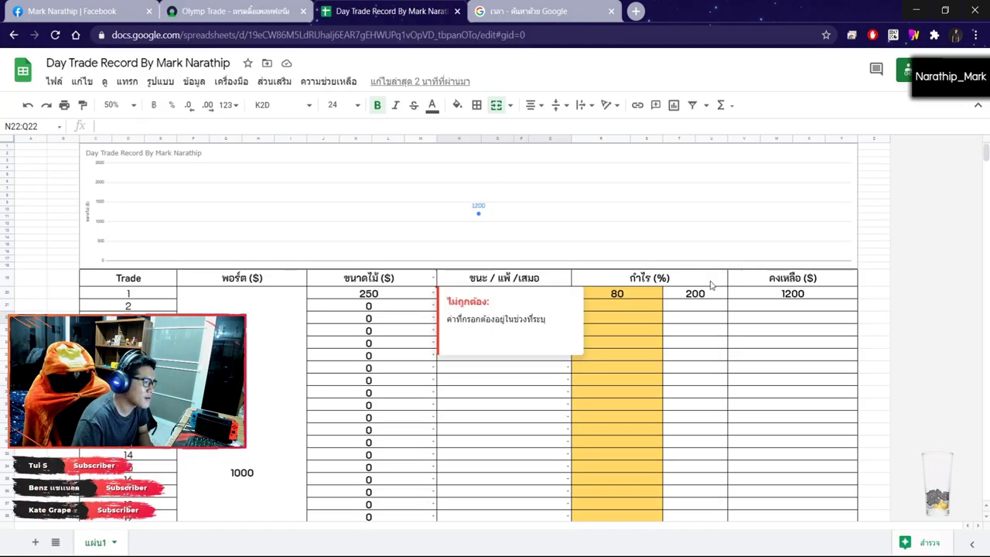
left_click(631, 375)
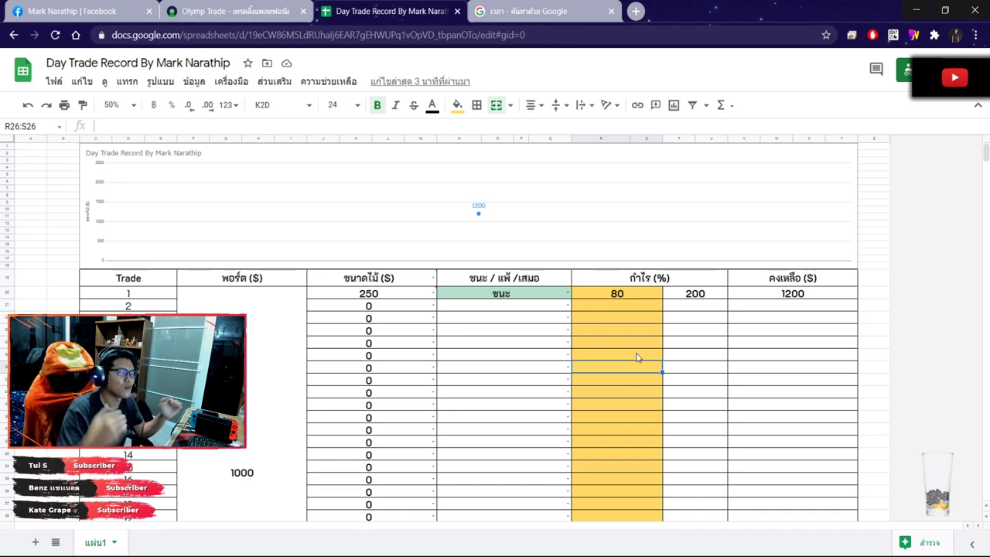
left_click(531, 309)
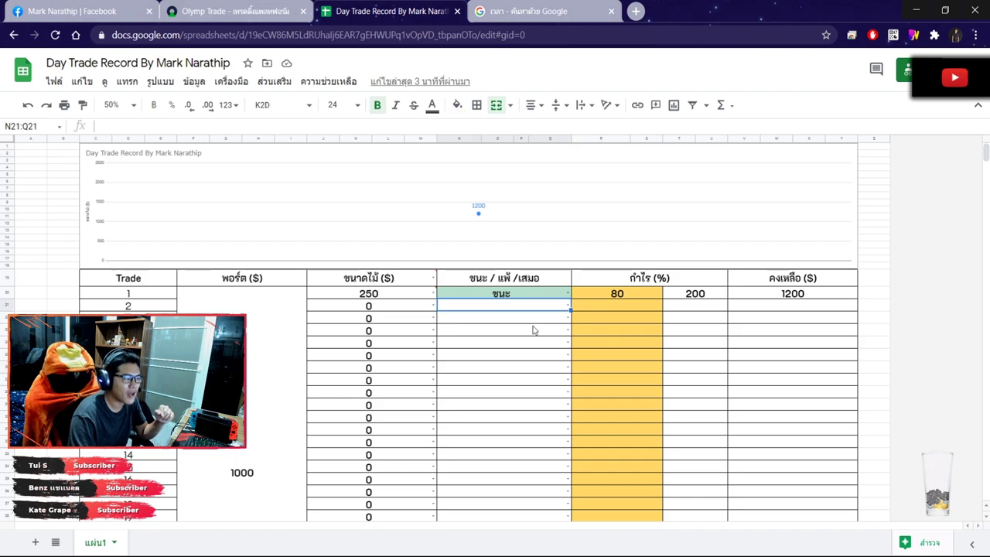
left_click(532, 330)
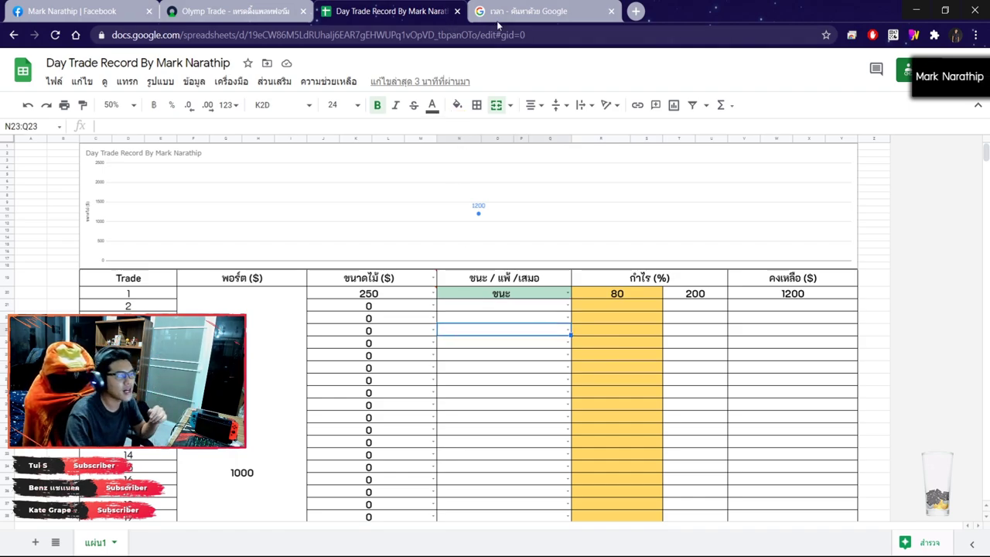
- Look at the Google results for เวลา, and examine the Apple chart's price movement on Olymp Trade at different time scales
left_click(499, 23)
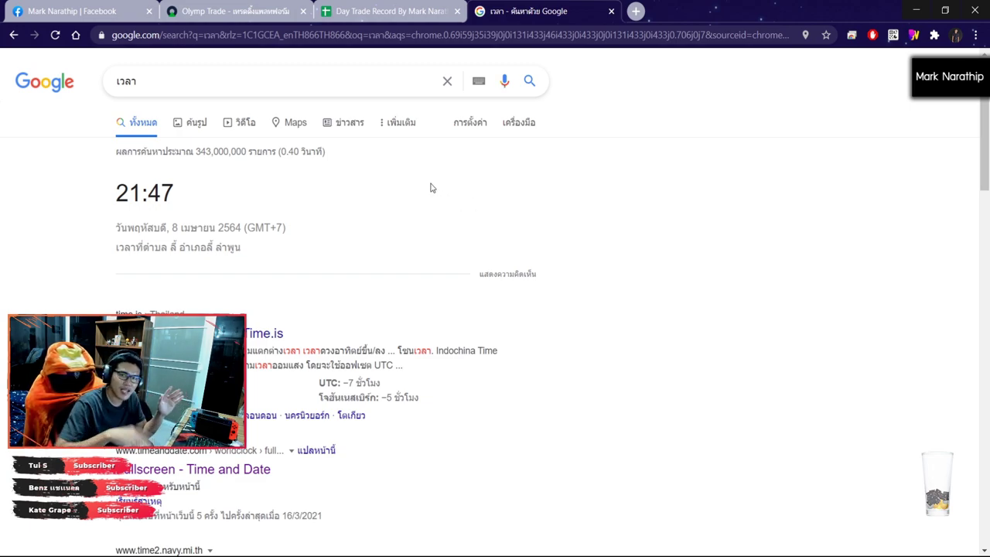
left_click(232, 10)
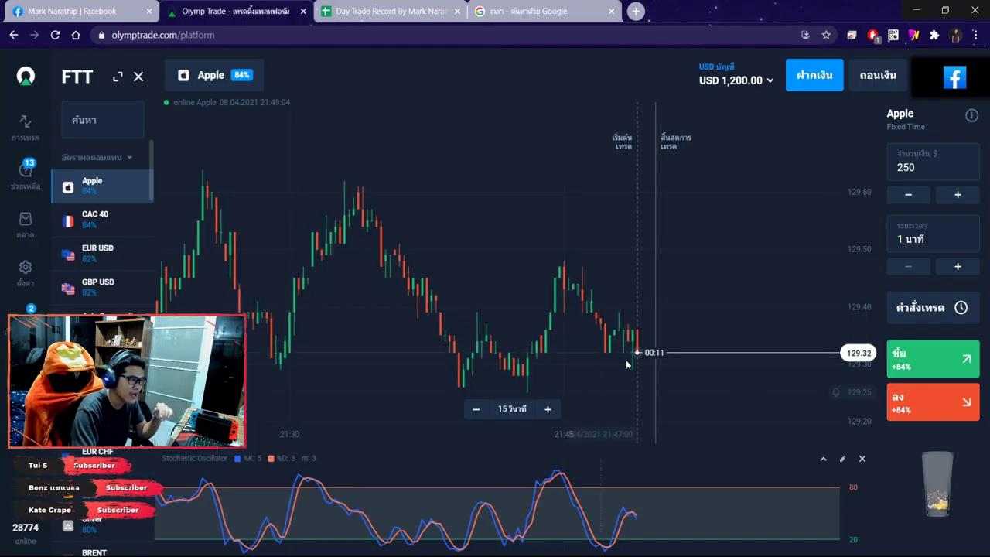
scroll(542, 318, "down", 2)
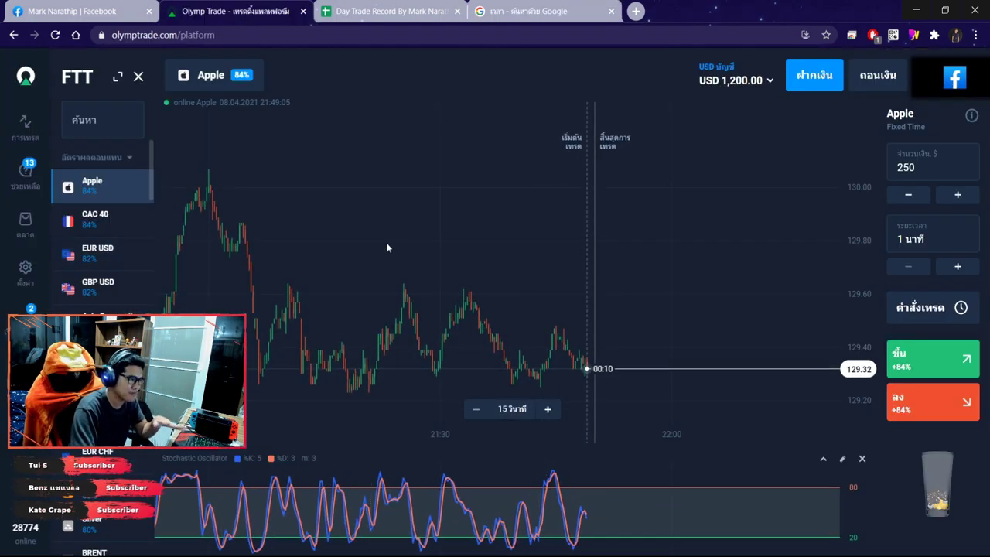
scroll(433, 251, "up", 2)
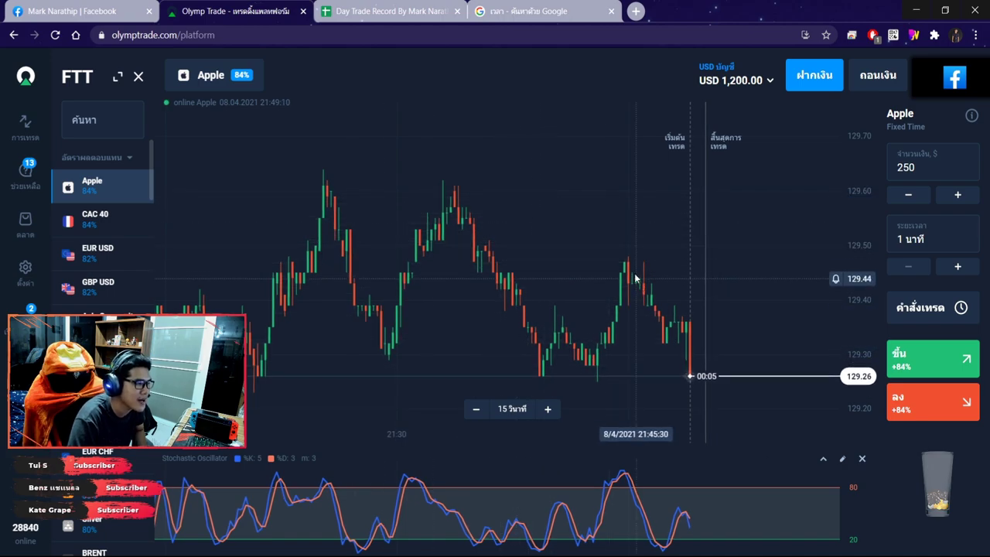
scroll(641, 242, "down", 1)
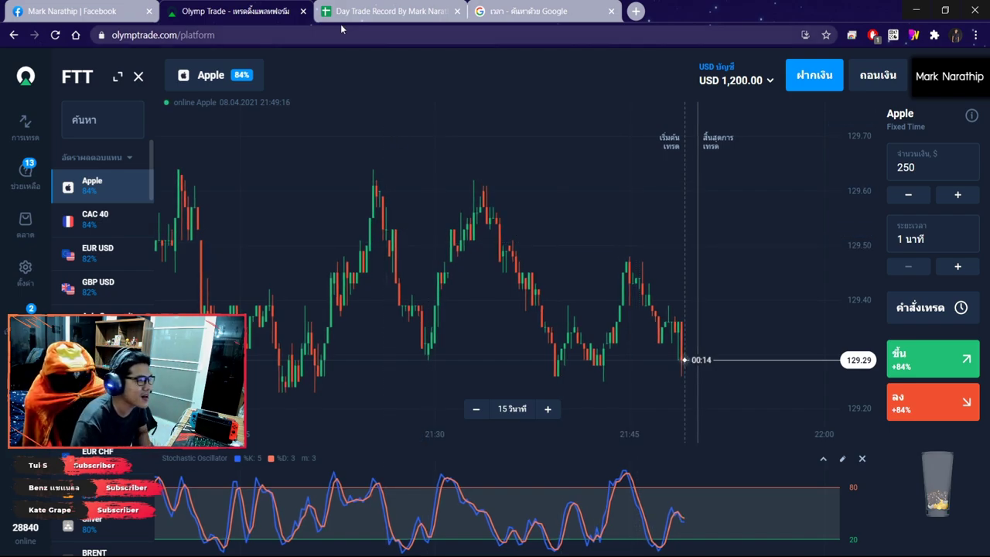
- Return to the Day Trade Record spreadsheet and look over the กำไร (%) column for the remaining trades
left_click(391, 10)
left_click(657, 344)
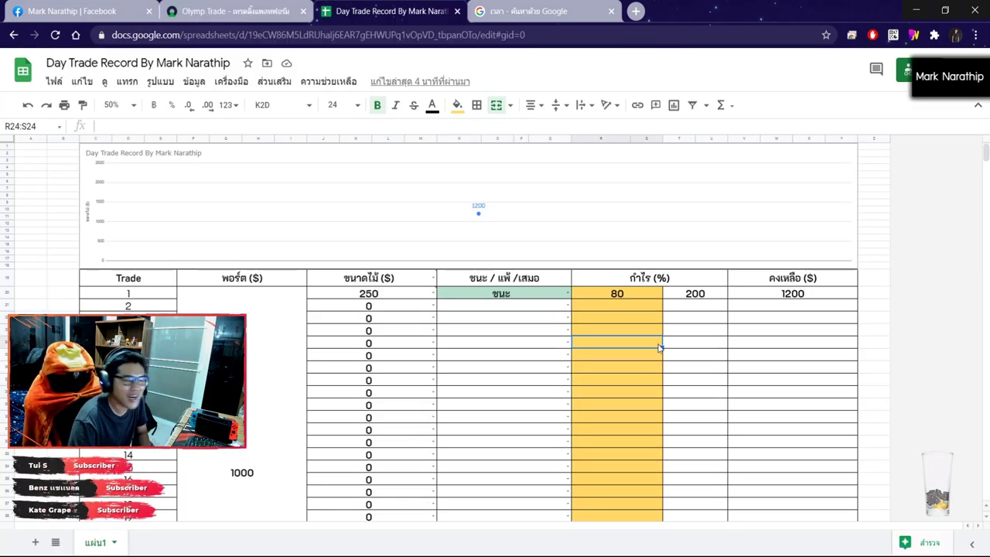